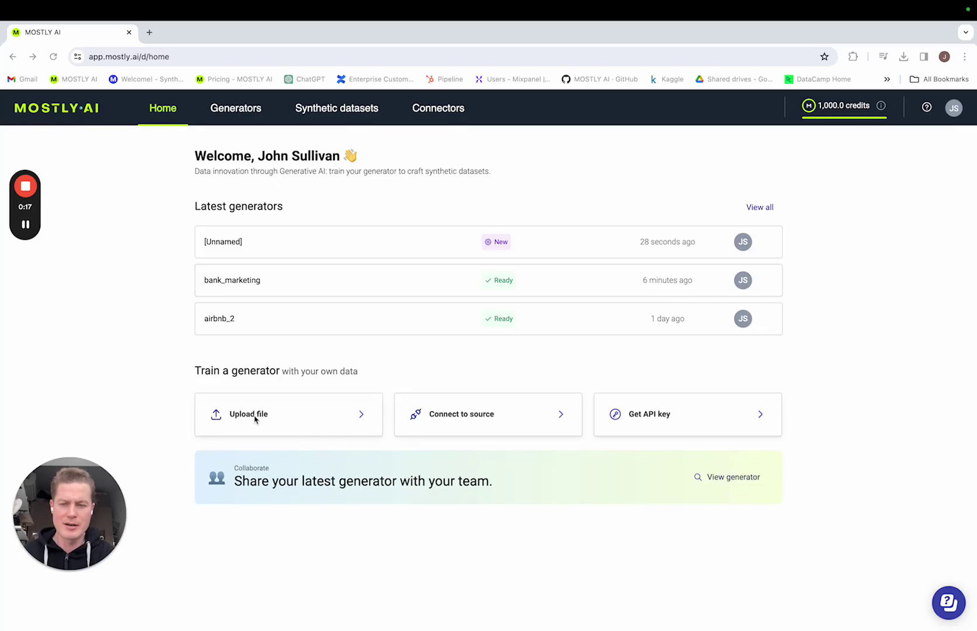
Upload bank_marketing.csv to add the bank_marketing table to a new generator
left_click(273, 418)
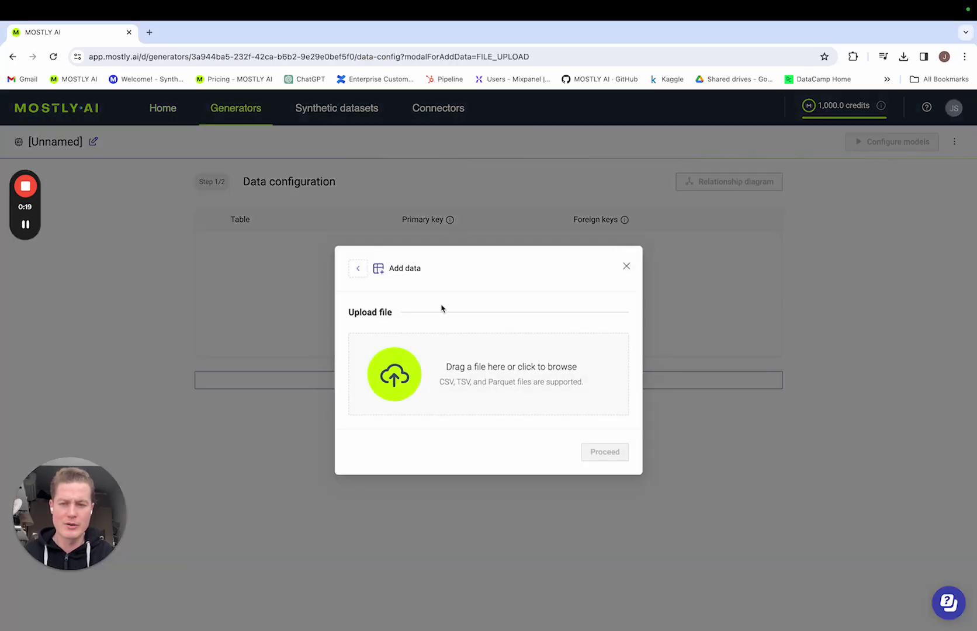
left_click(496, 368)
left_click(438, 263)
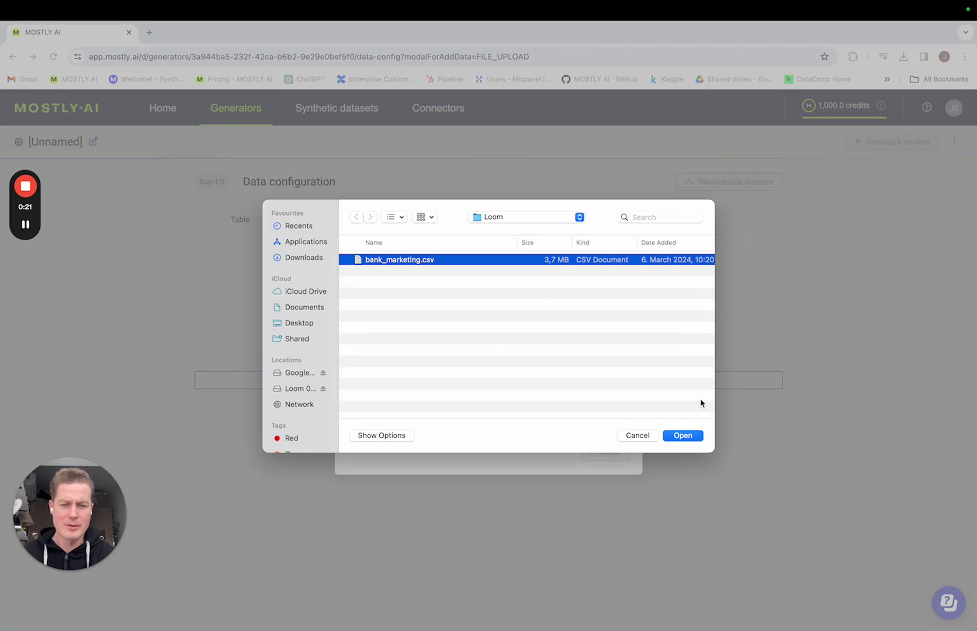
left_click(690, 436)
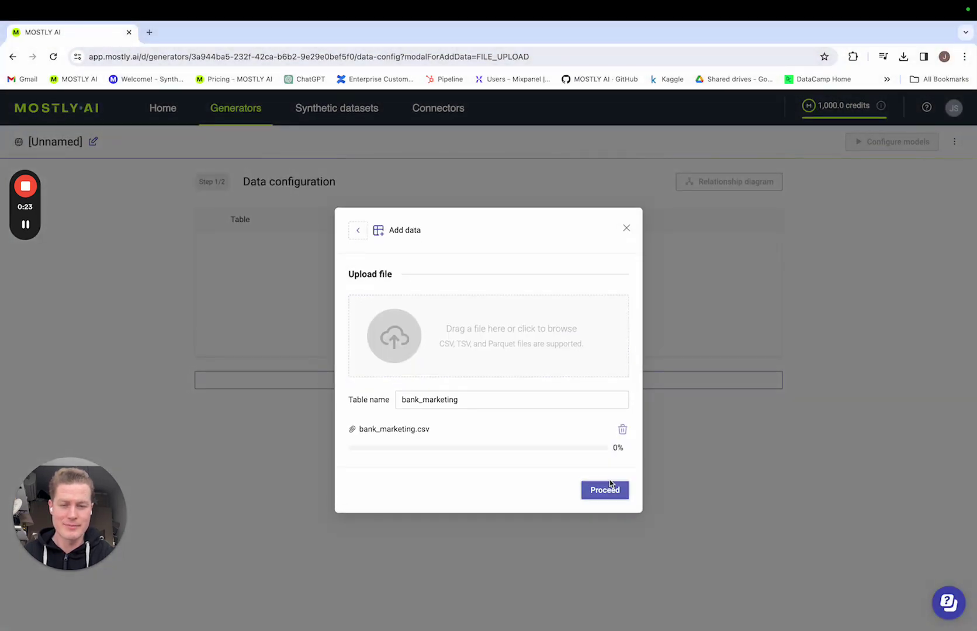
left_click(610, 486)
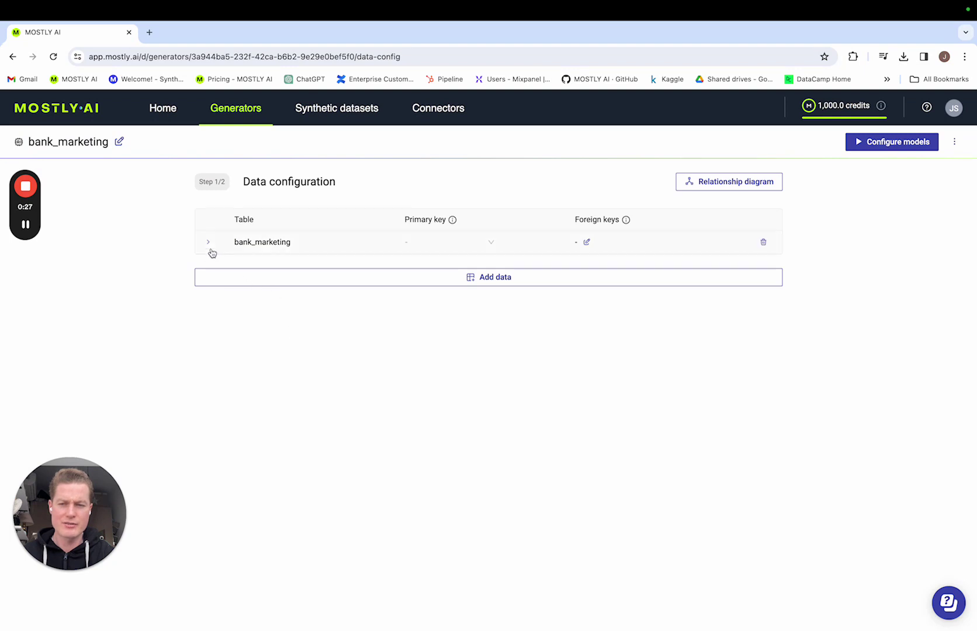
Expand the bank_marketing table to review its columns, then collapse it
left_click(212, 253)
scroll(357, 356, "down", 3)
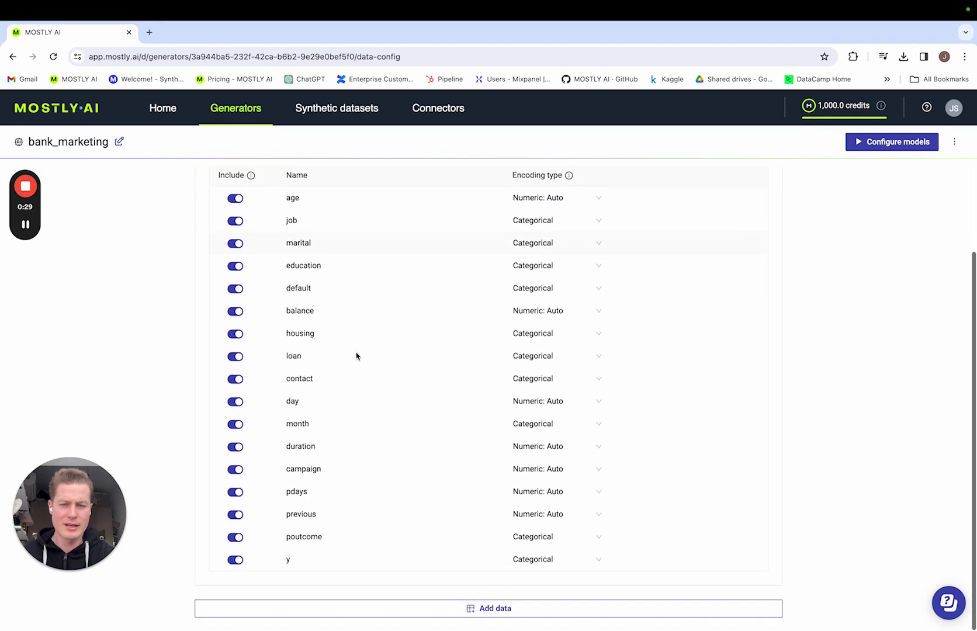
scroll(356, 356, "up", 3)
left_click(201, 239)
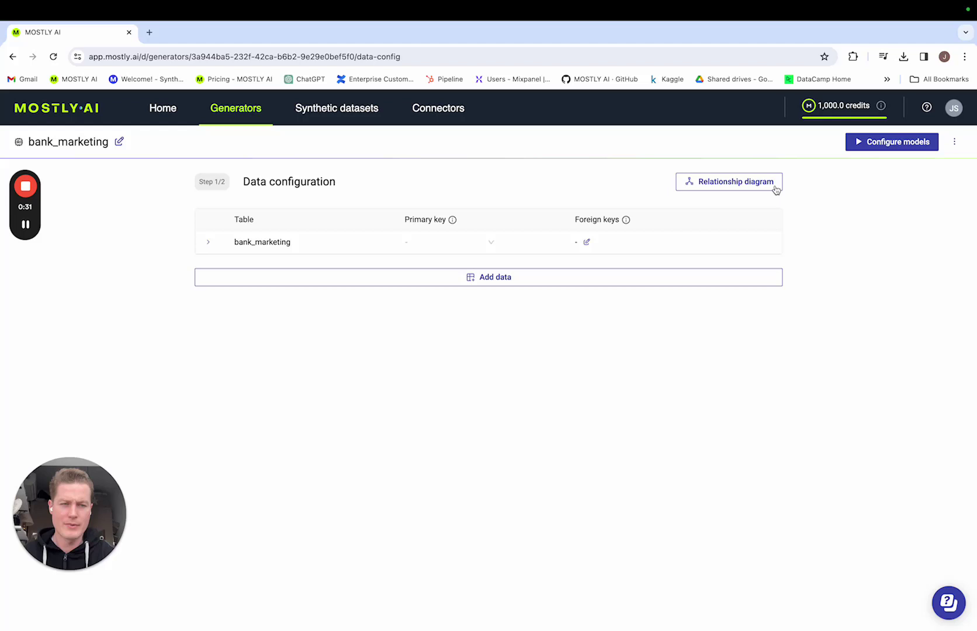
In model configuration, cut bank_marketing's max training time from 10 to 1 minute
left_click(894, 145)
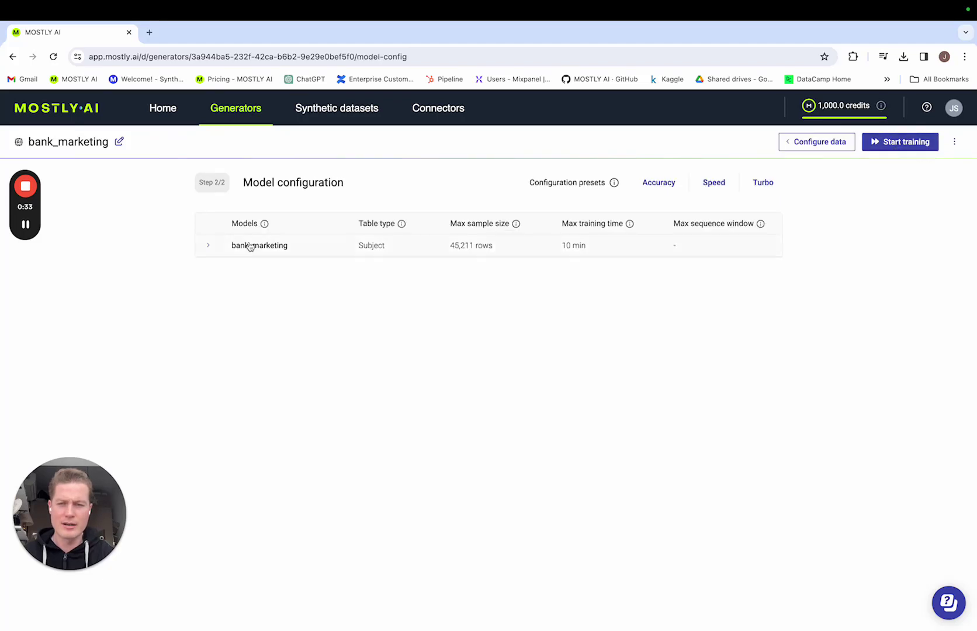
left_click(207, 246)
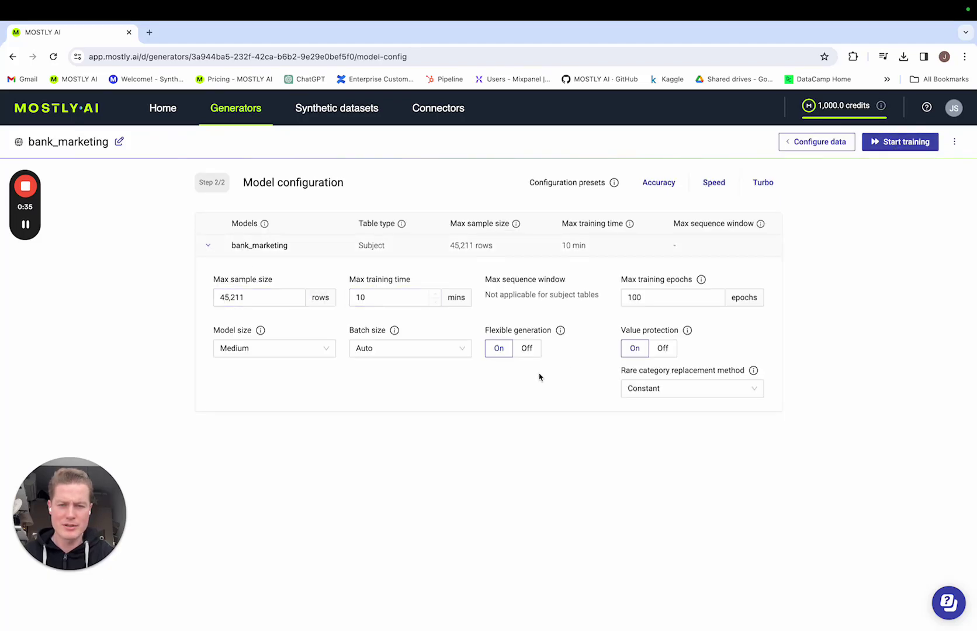
left_click(387, 298)
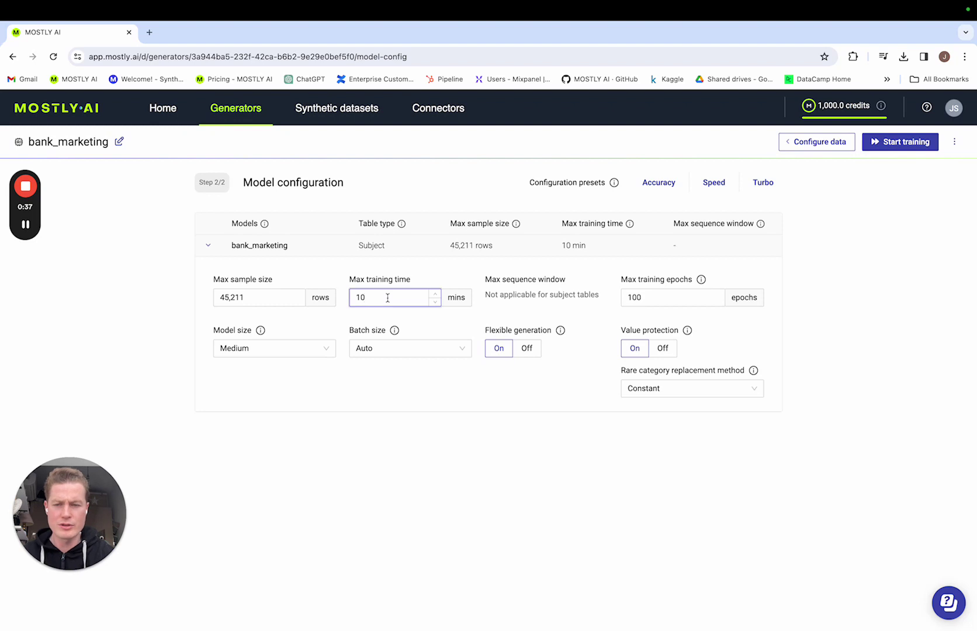
key("BackSpace")
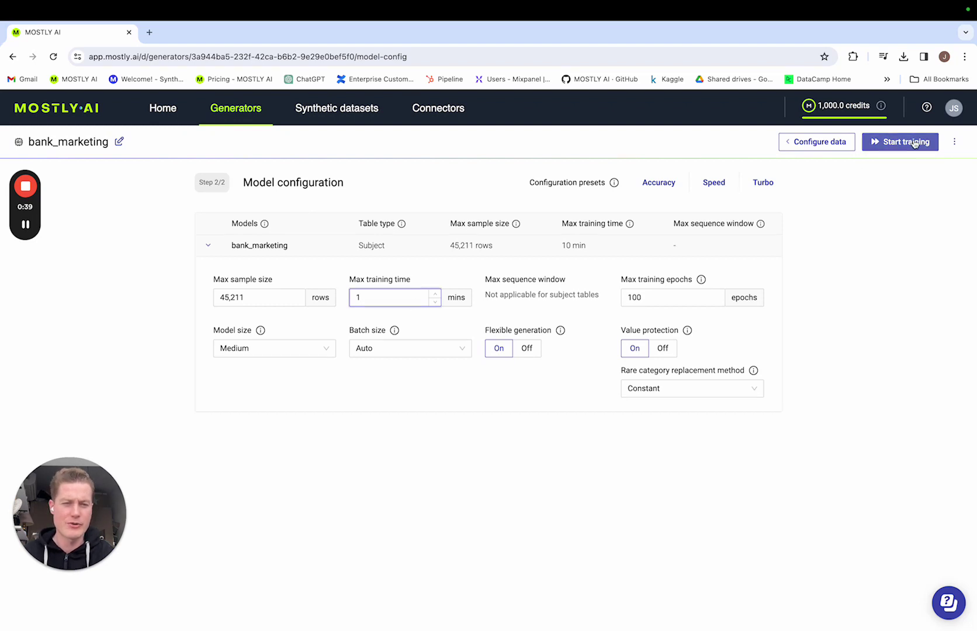
Start training the bank_marketing generator
left_click(915, 143)
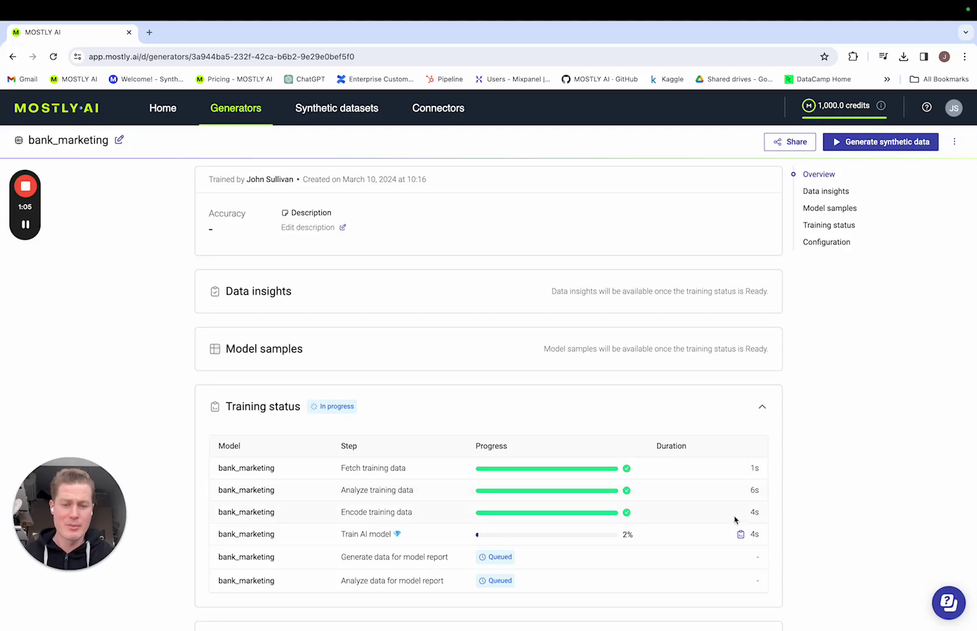
Open the Train AI model log showing validation loss across 11 epochs
left_click(741, 535)
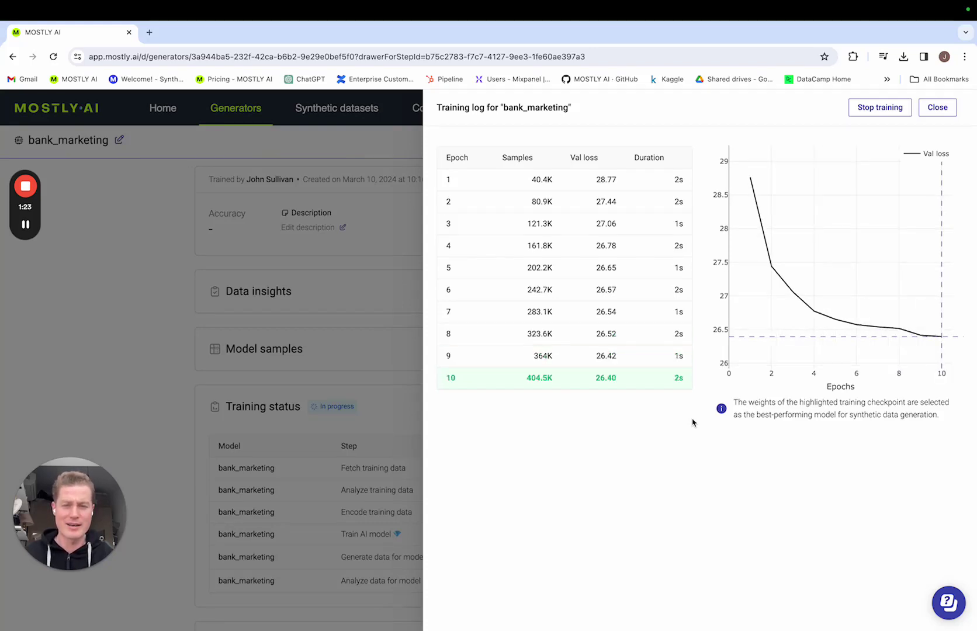
Close the log and set the description to 'Bank marketing data for data analysts.'
left_click(938, 107)
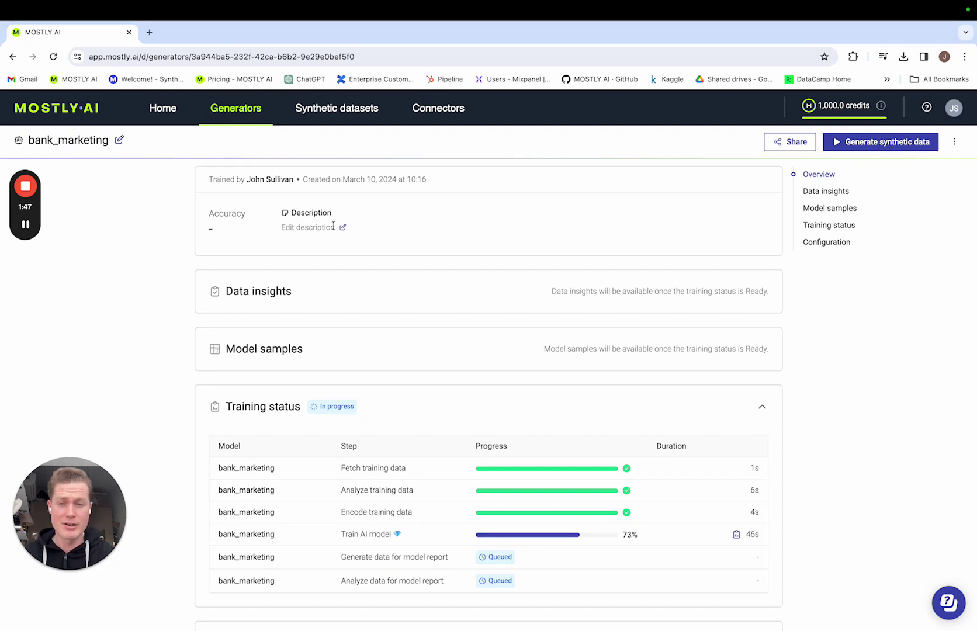
left_click(334, 227)
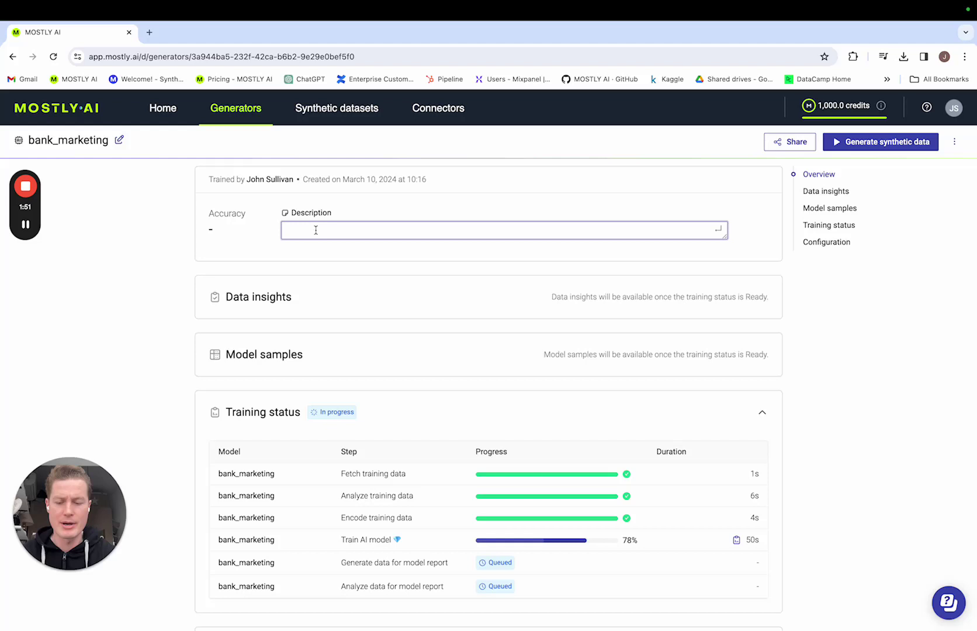
type("Bank marketing da")
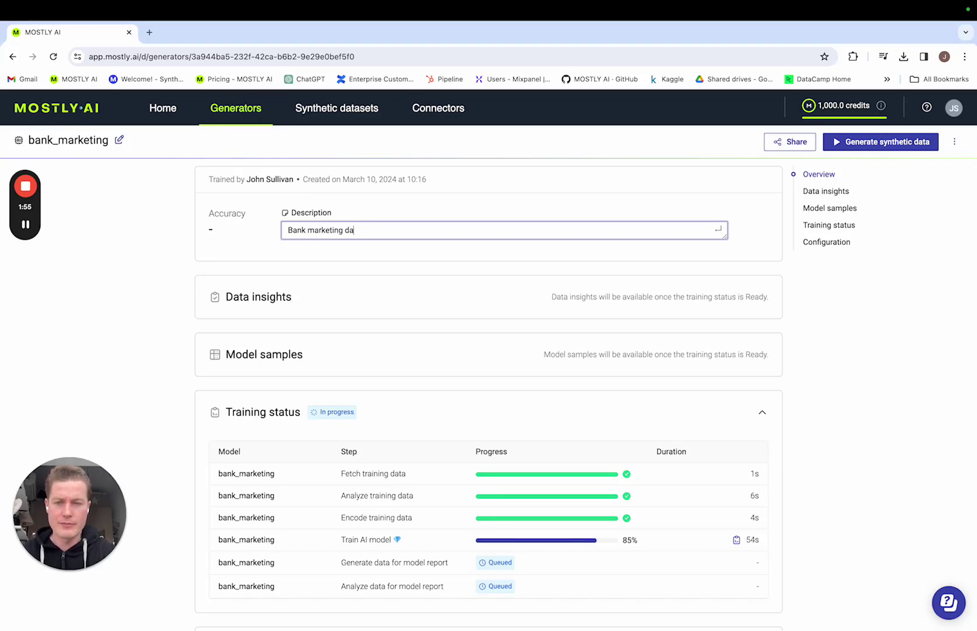
type("stafor data anal")
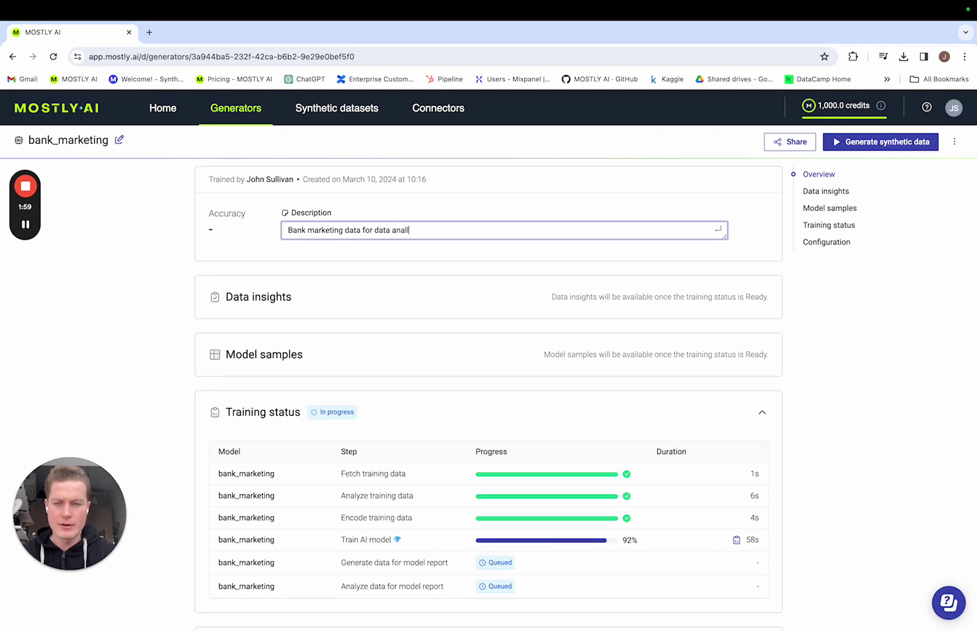
type("ysts.")
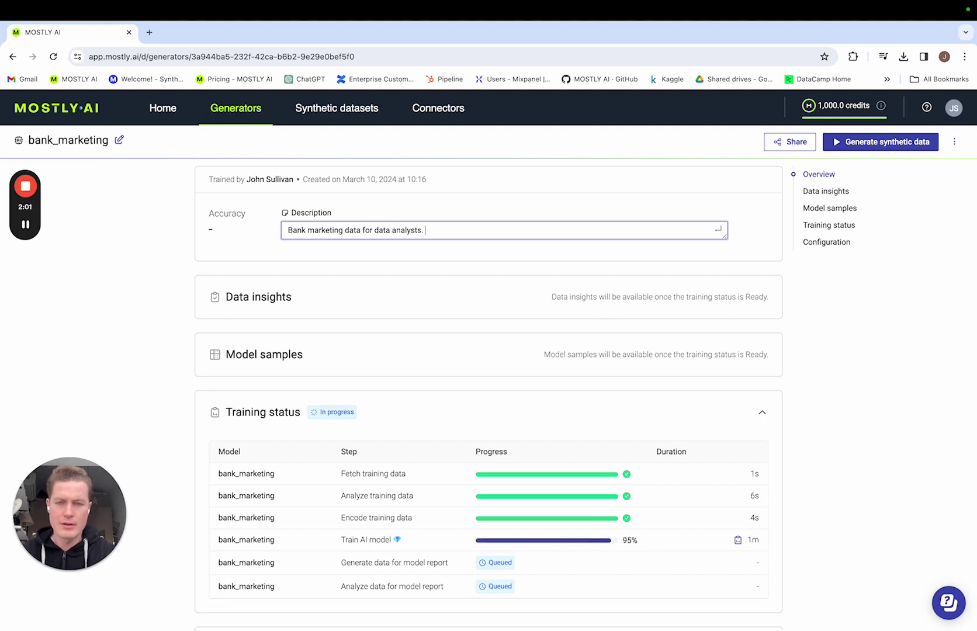
key("Return")
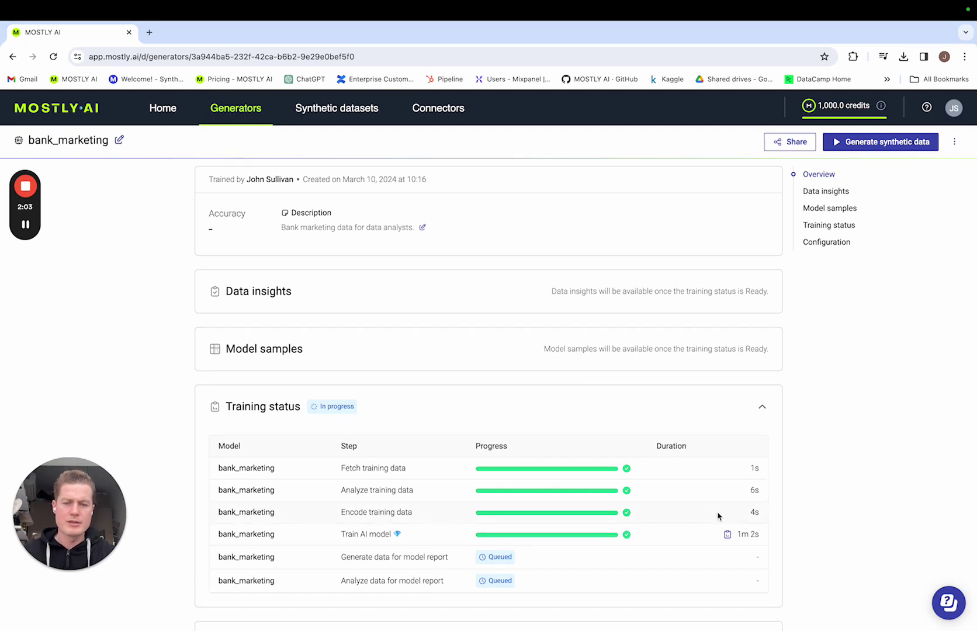
Scroll down to the 97.7% accuracy insights and the synthetic model samples
scroll(719, 516, "down", 2)
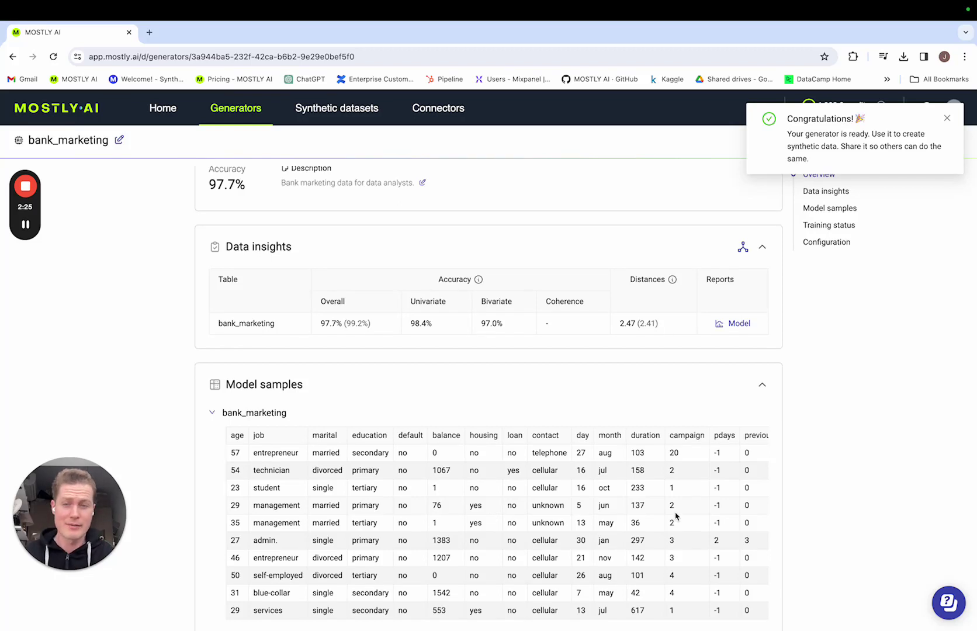
Review the Quality Assurance Report's bivariate distributions, then close the report tab
left_click(739, 323)
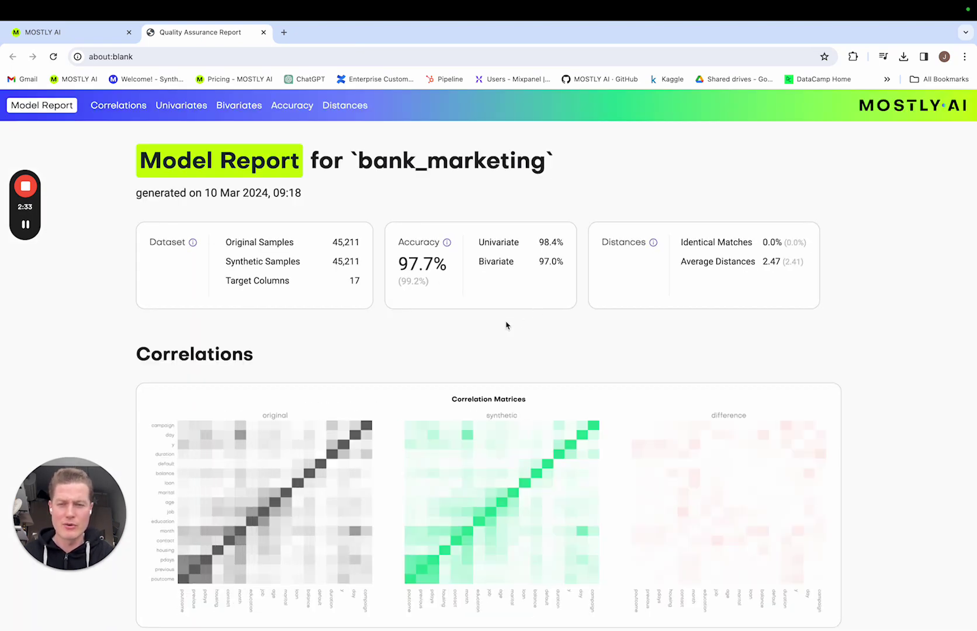
scroll(506, 325, "down", 1)
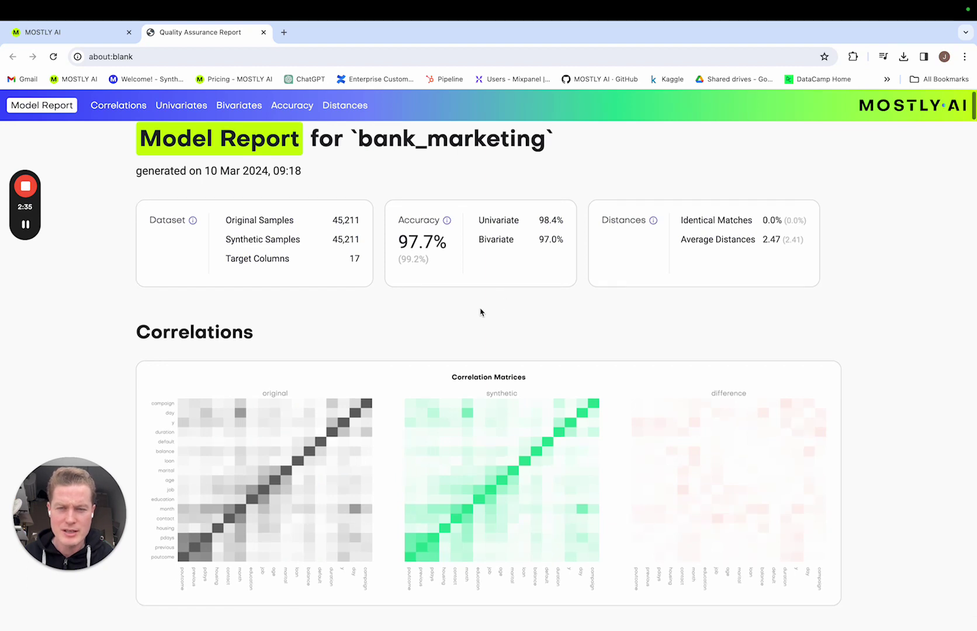
scroll(698, 316, "down", 5)
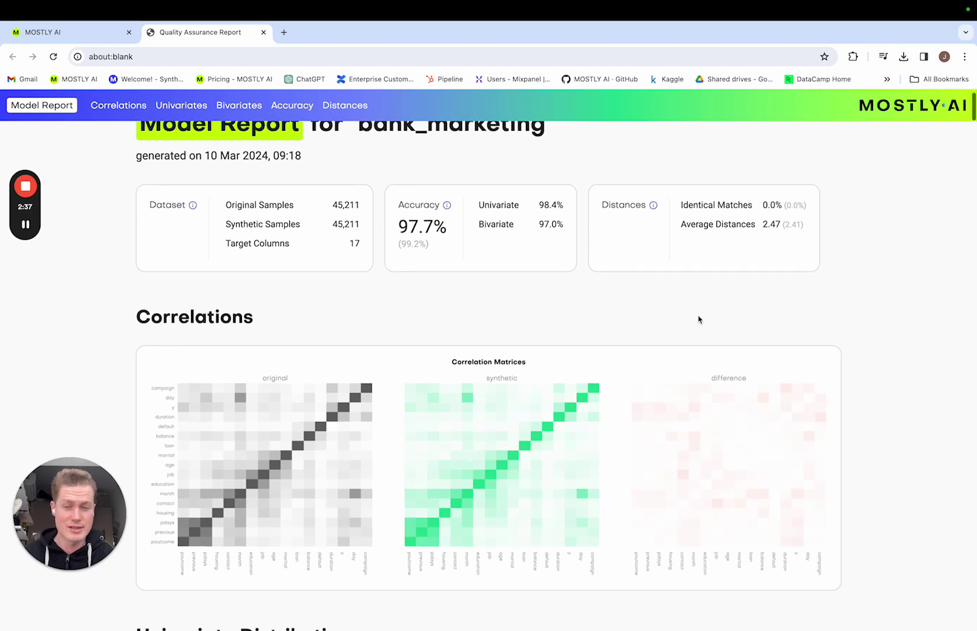
scroll(697, 316, "down", 9)
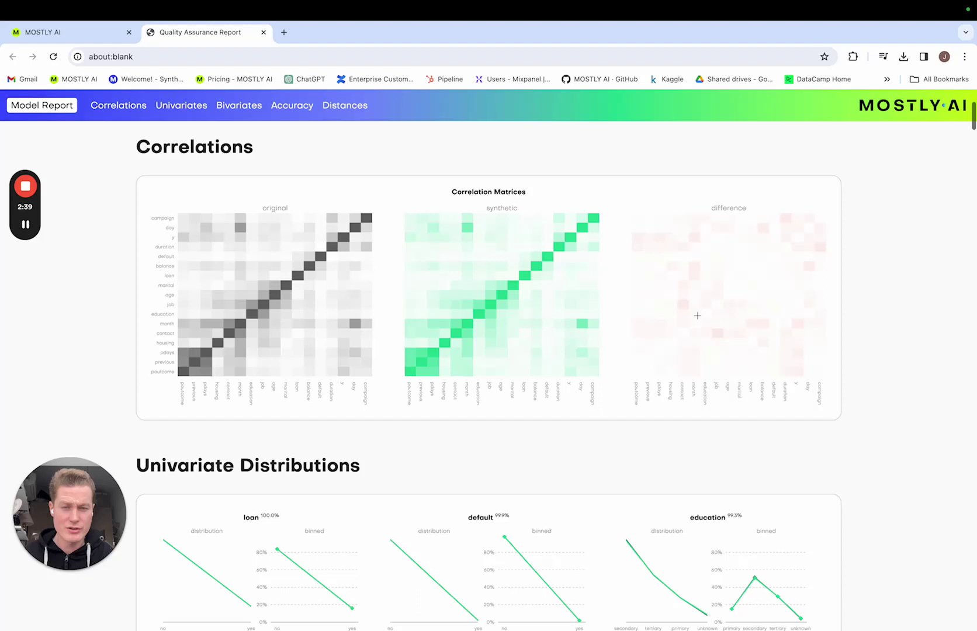
scroll(699, 319, "down", 18)
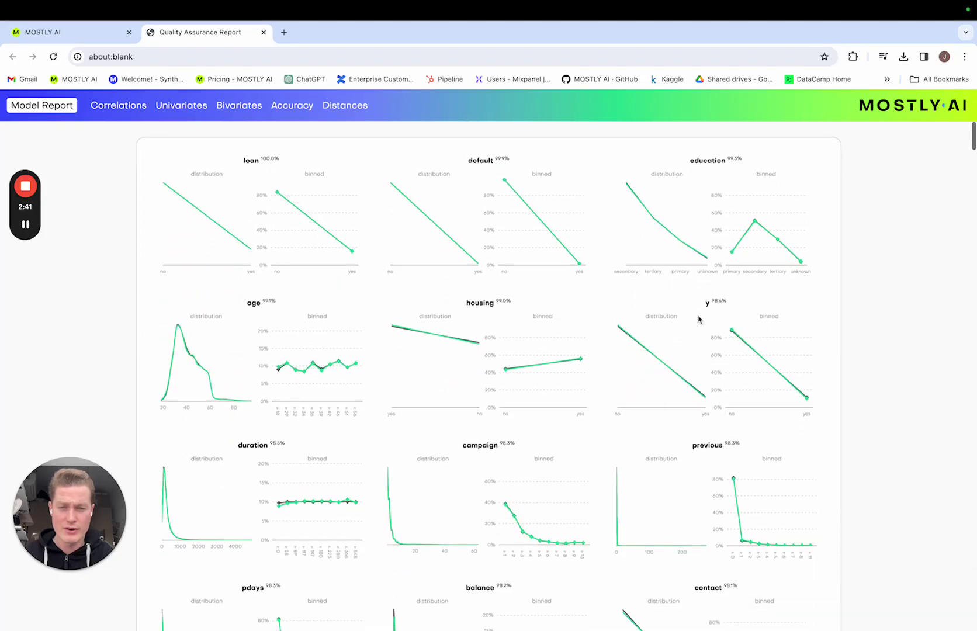
scroll(699, 319, "down", 15)
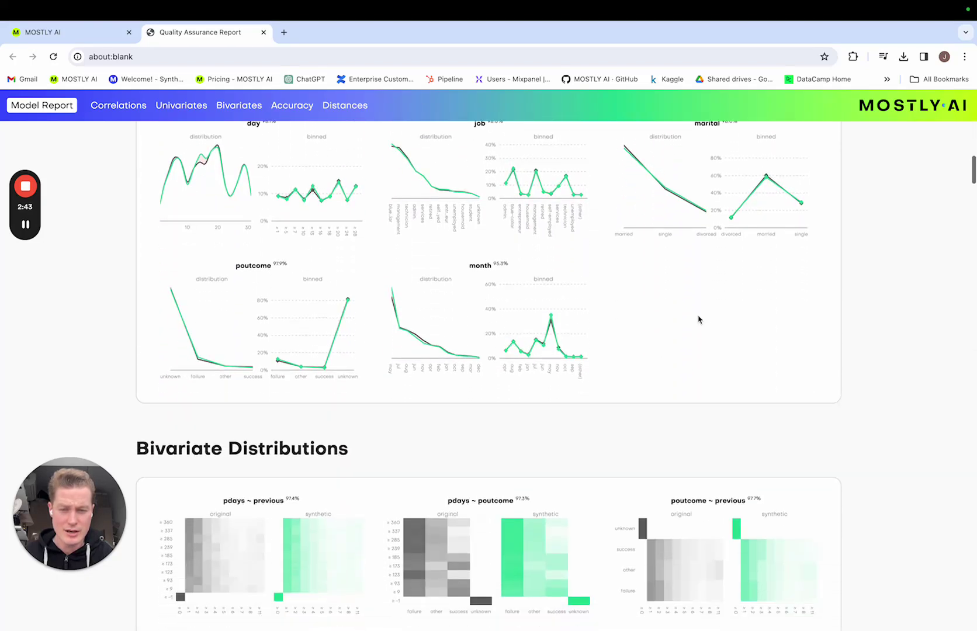
scroll(698, 316, "down", 20)
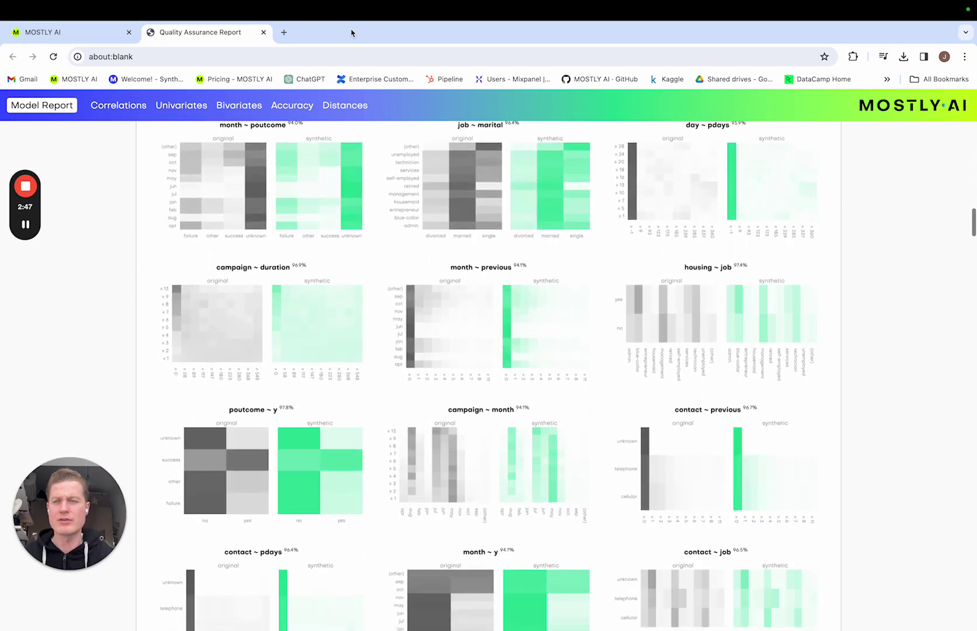
left_click(264, 32)
Share the generator with a colleague's e-mail as Viewer and close the dialog
scroll(804, 260, "up", 1)
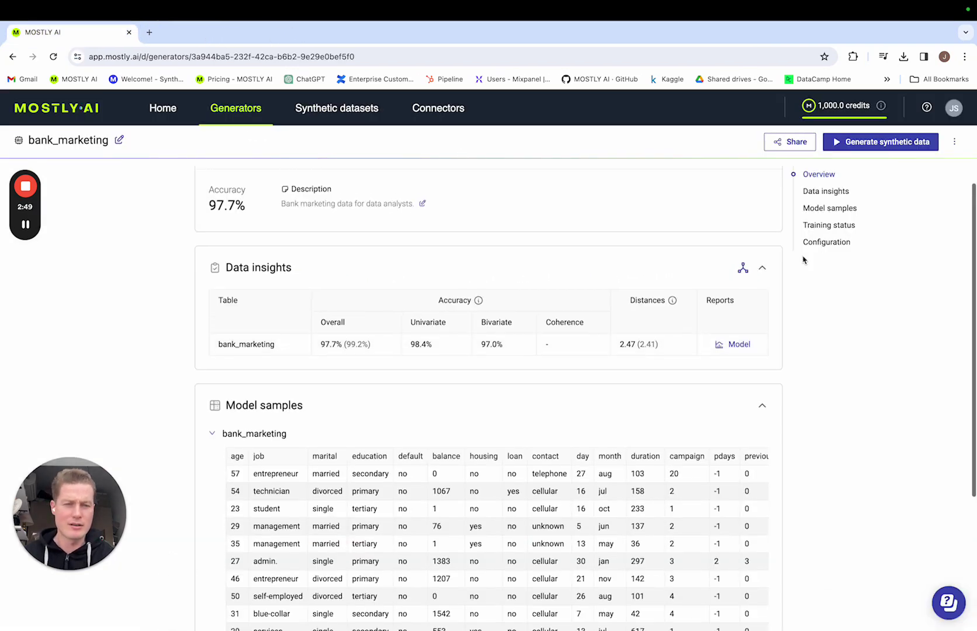
left_click(785, 146)
left_click(519, 345)
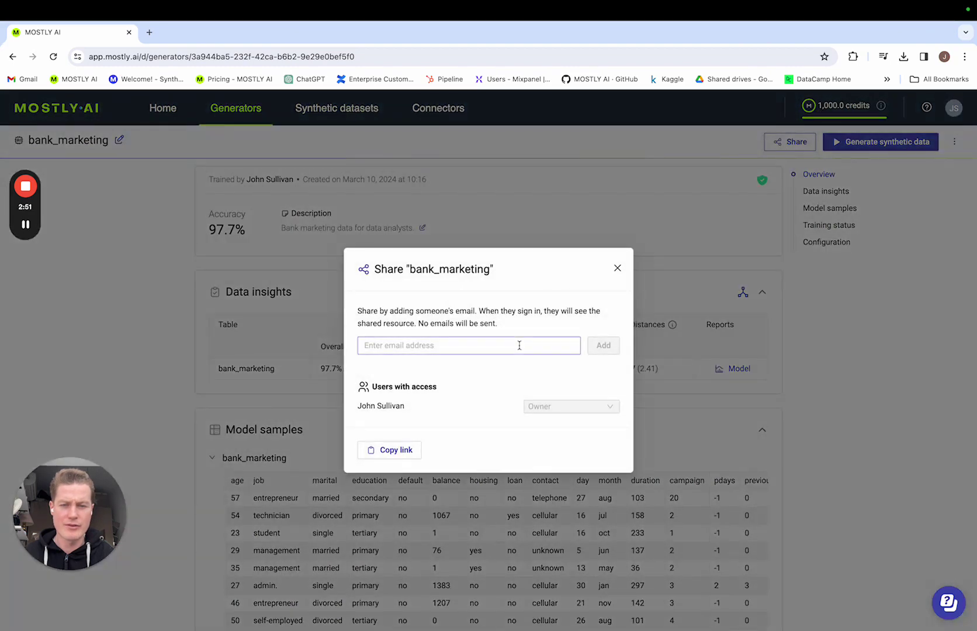
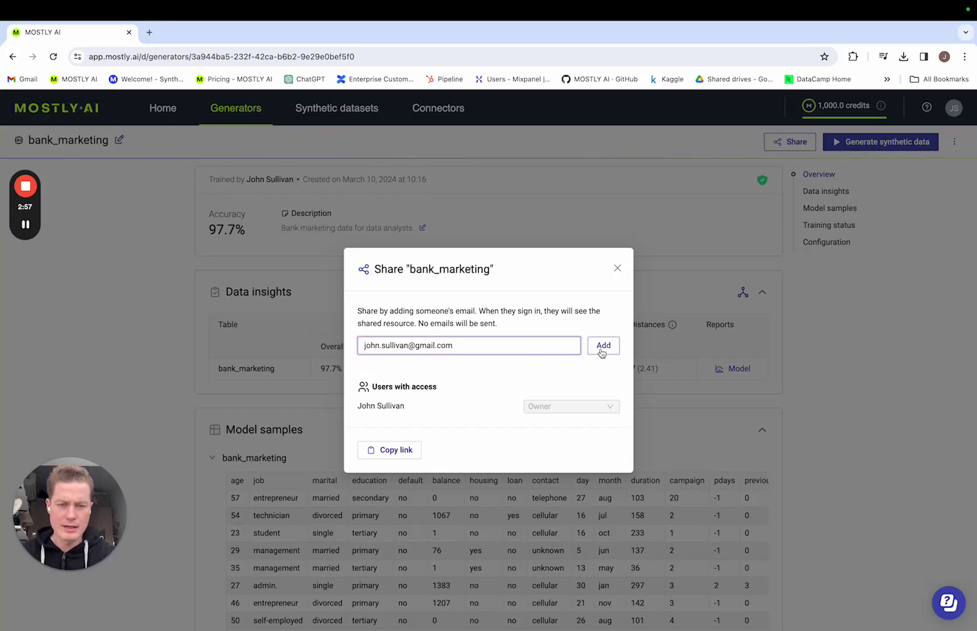
left_click(603, 347)
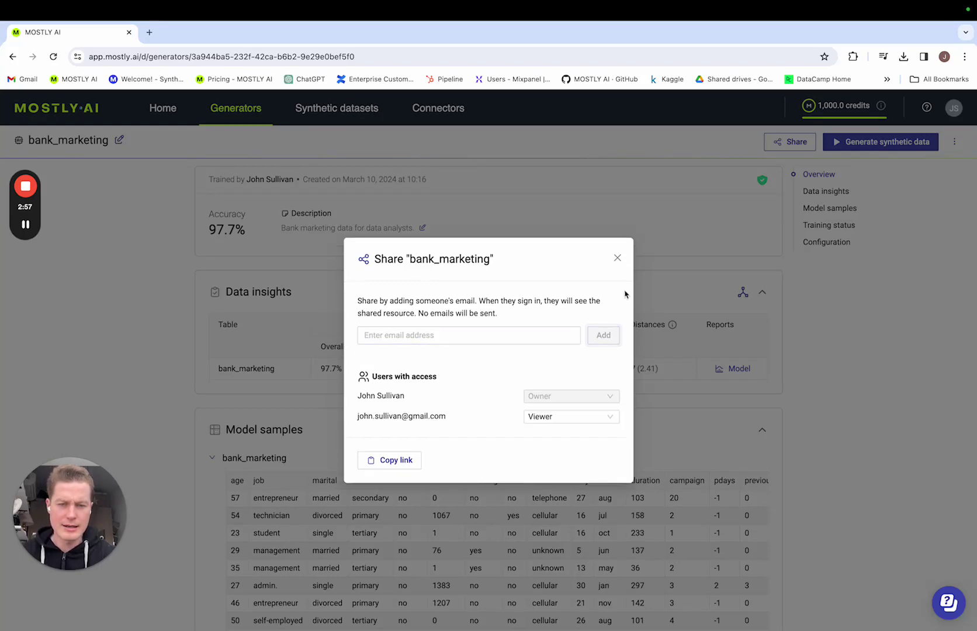
left_click(618, 268)
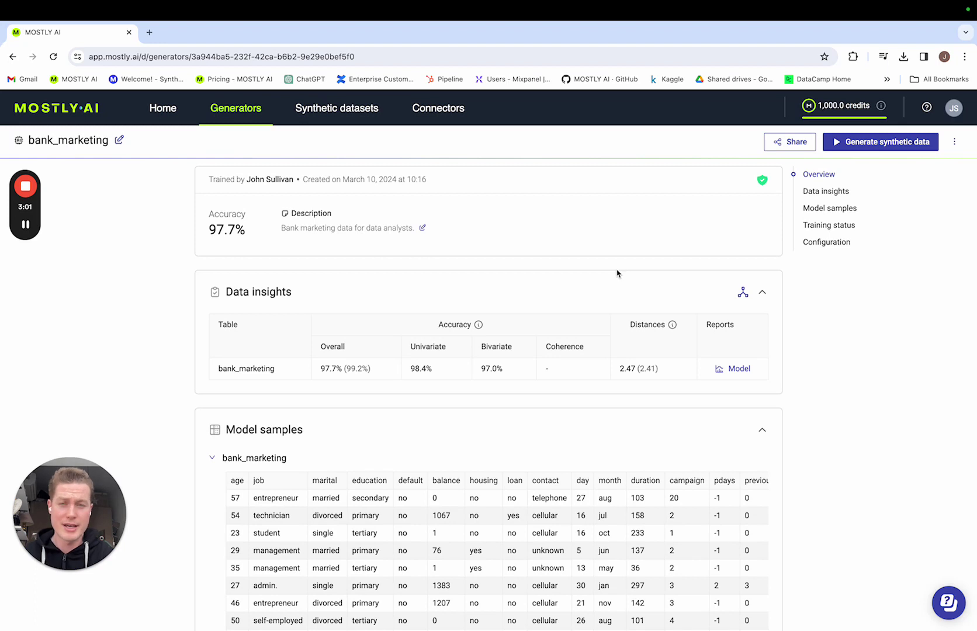
Go to the Generators list and scroll through it, returning to the top
mouse_move(28, 231)
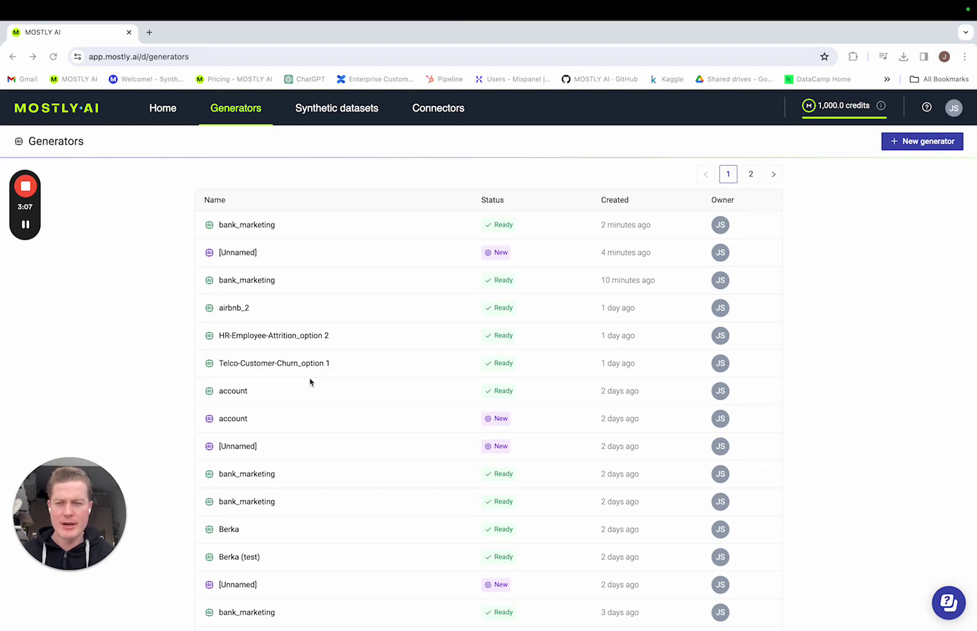
scroll(166, 406, "down", 10)
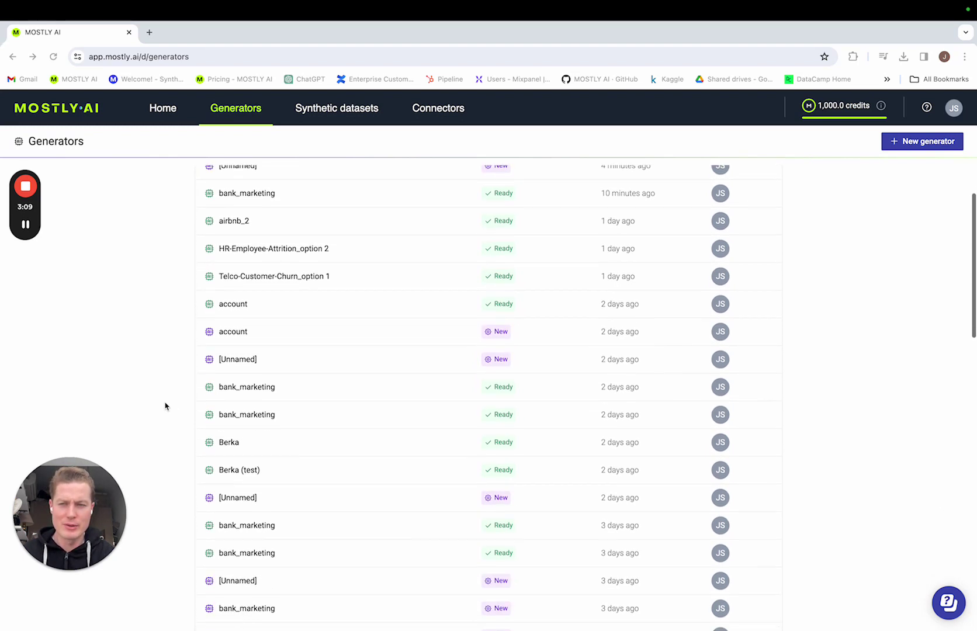
scroll(165, 406, "down", 8)
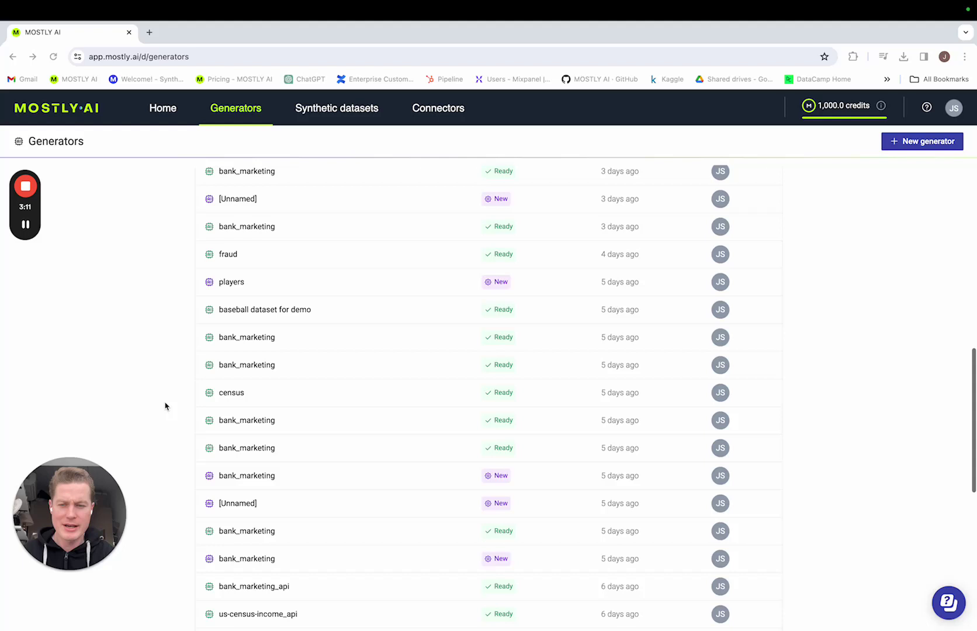
scroll(165, 406, "up", 20)
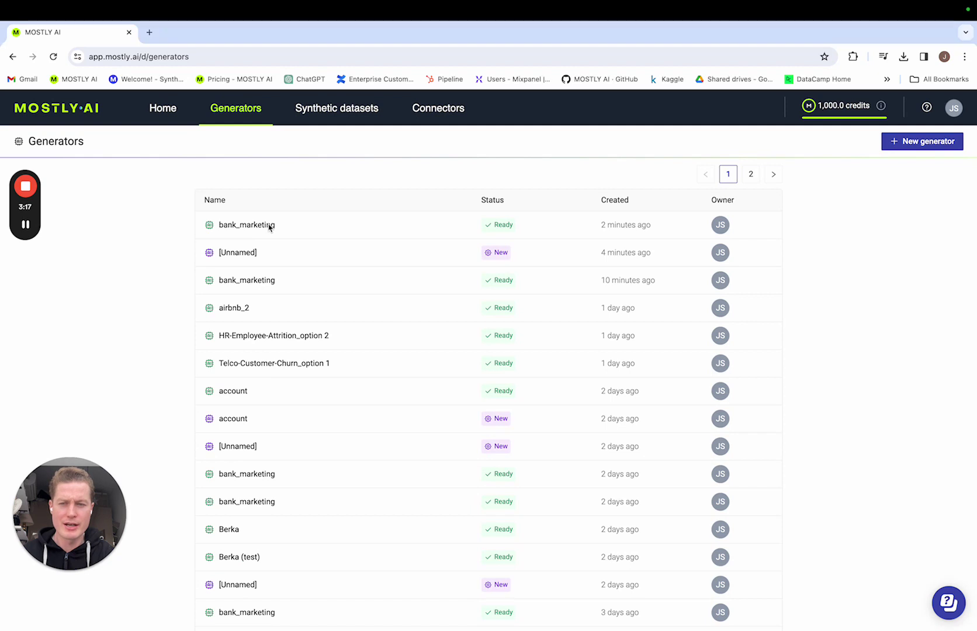
Open the newest bank_marketing generator and start generating a synthetic dataset from it
left_click(270, 226)
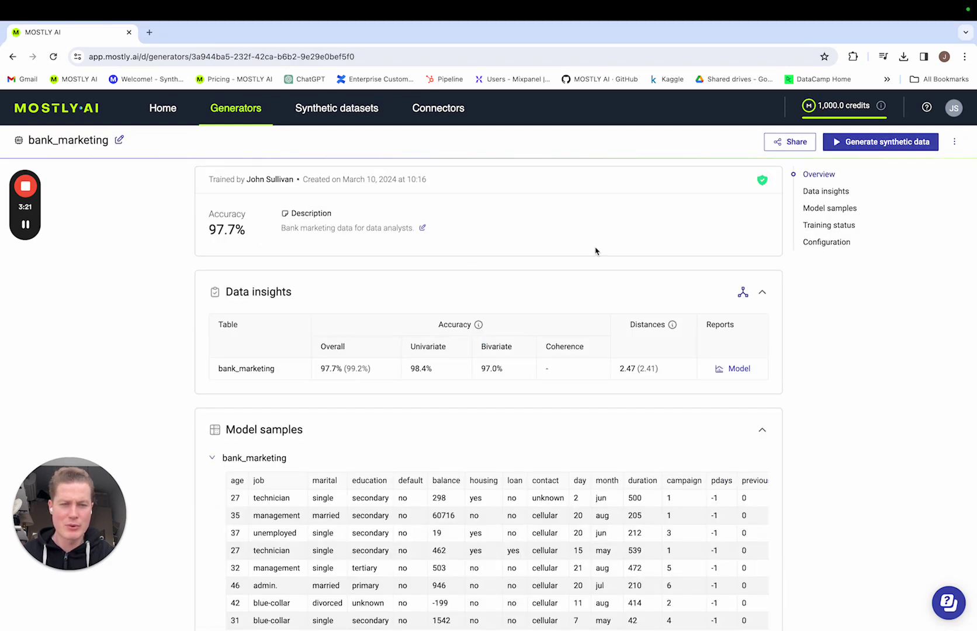
left_click(895, 144)
left_click(896, 144)
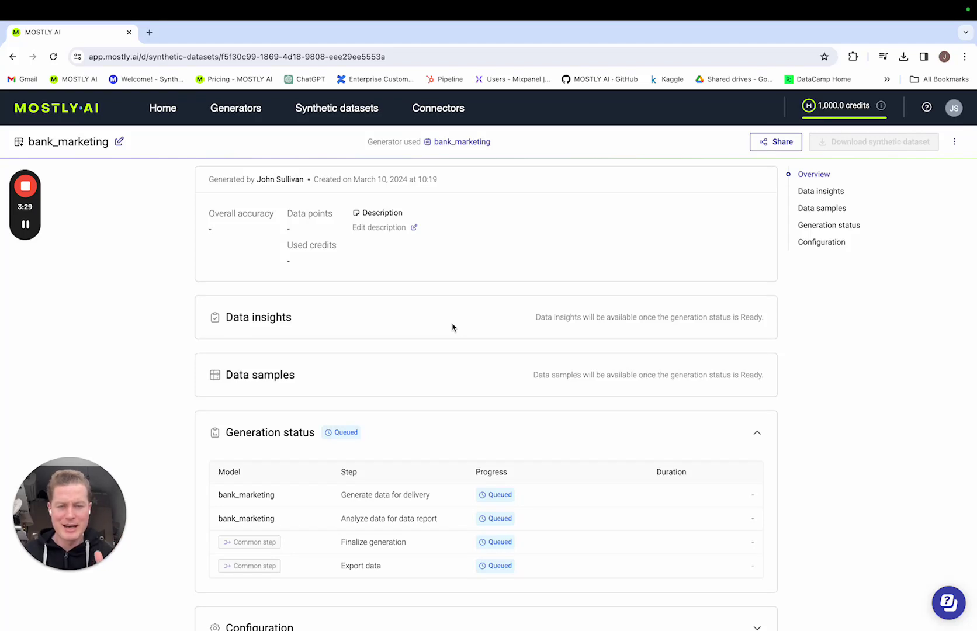
Open the earlier bank_marketing synthetic dataset and refresh until its 98.0% accuracy results appear
left_click(327, 114)
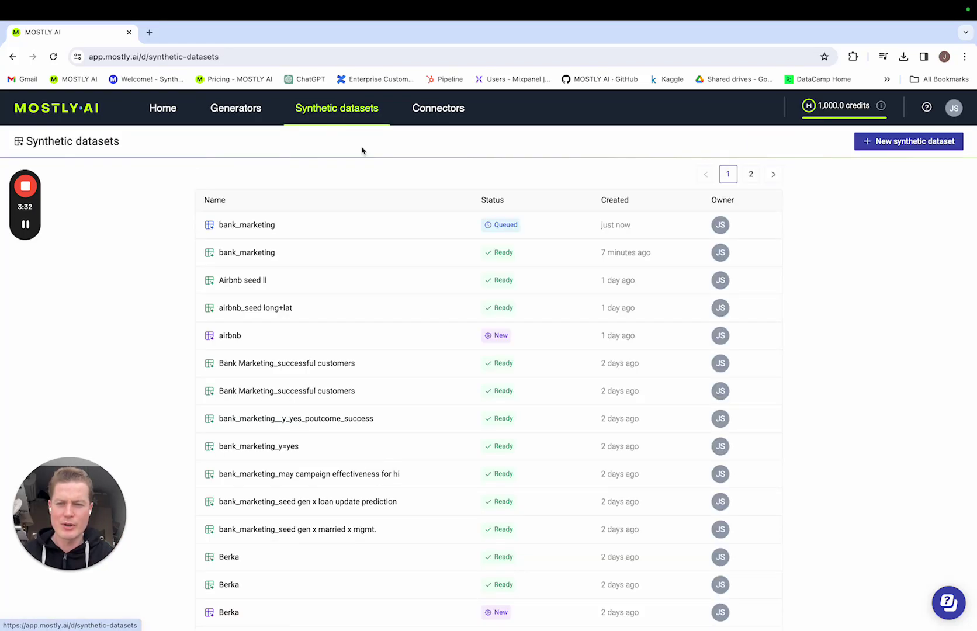
left_click(273, 259)
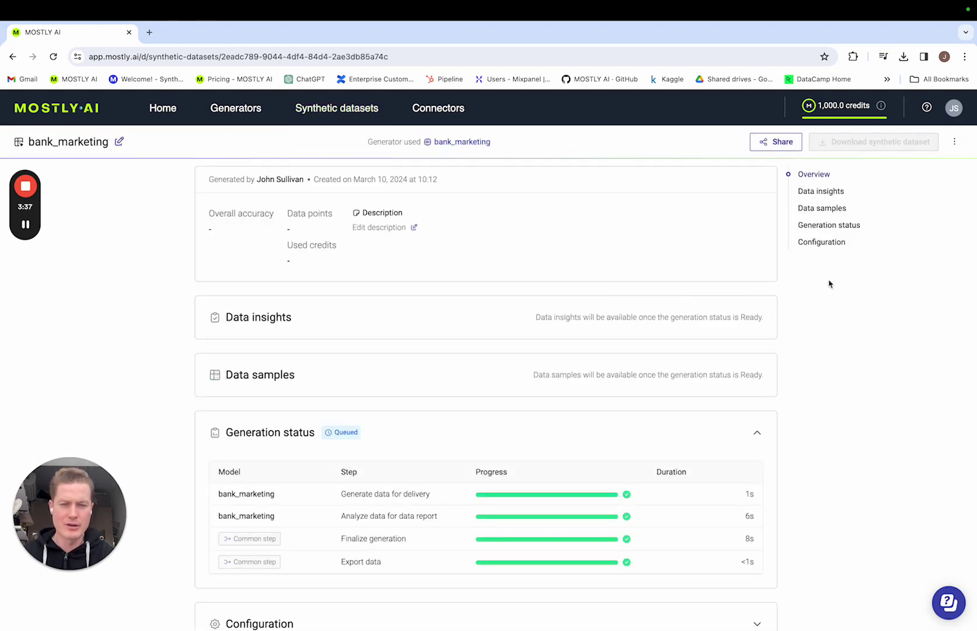
left_click(54, 56)
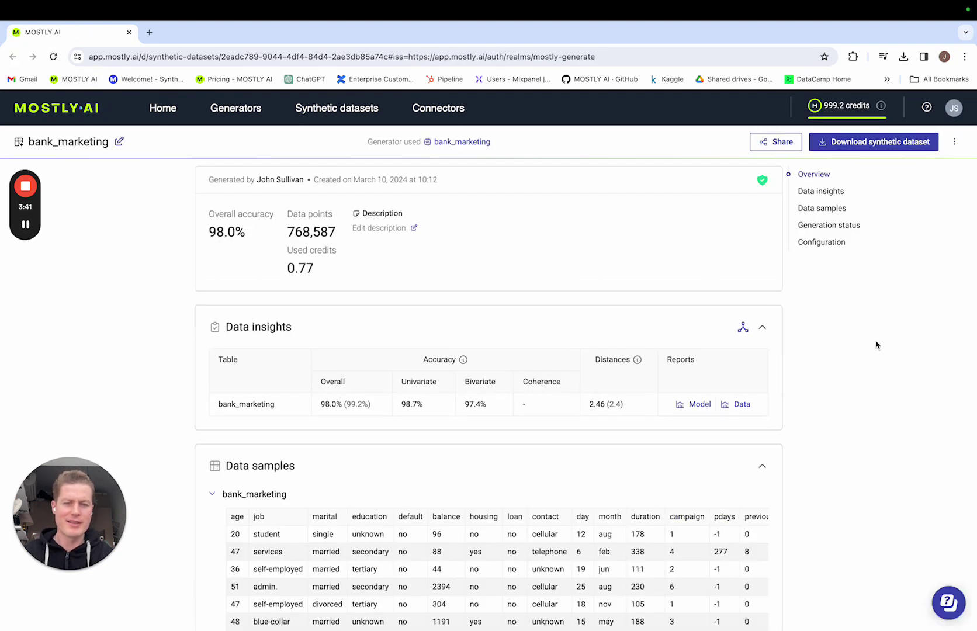
Resample the bank_marketing Data samples five times for a fresh set of 10 rows
scroll(876, 345, "down", 2)
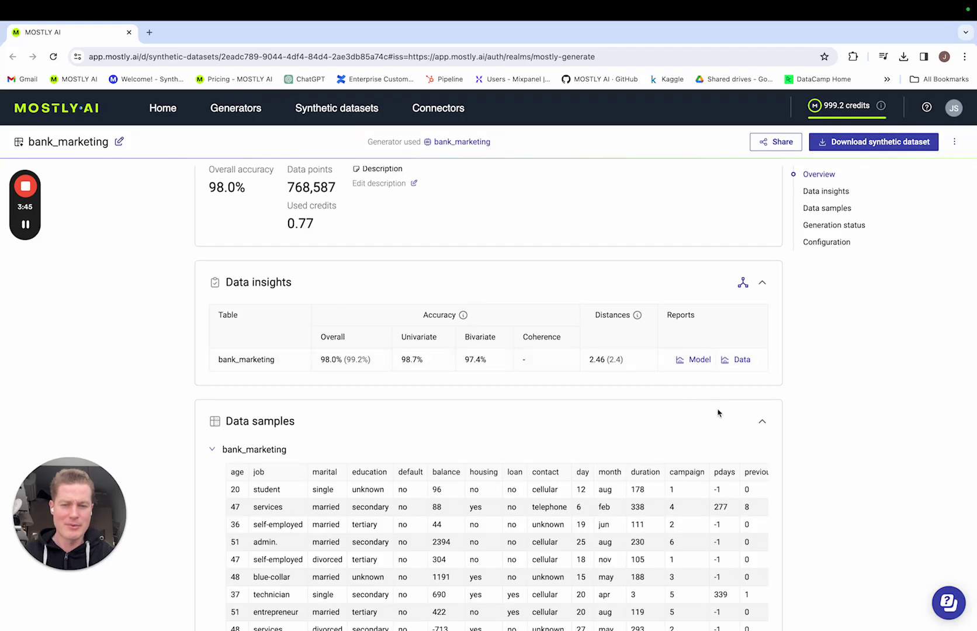
scroll(817, 415, "down", 4)
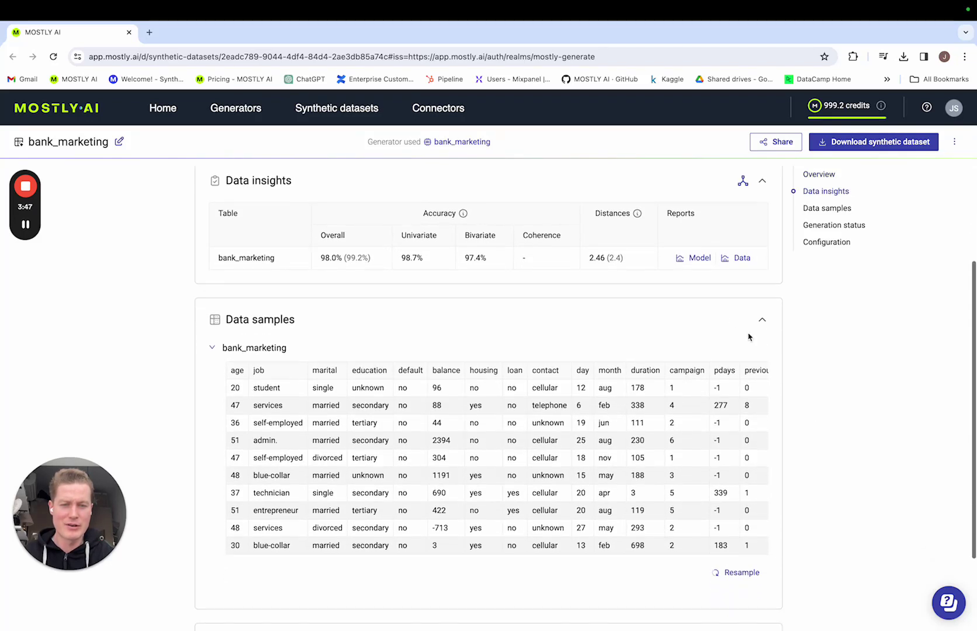
scroll(820, 414, "down", 2)
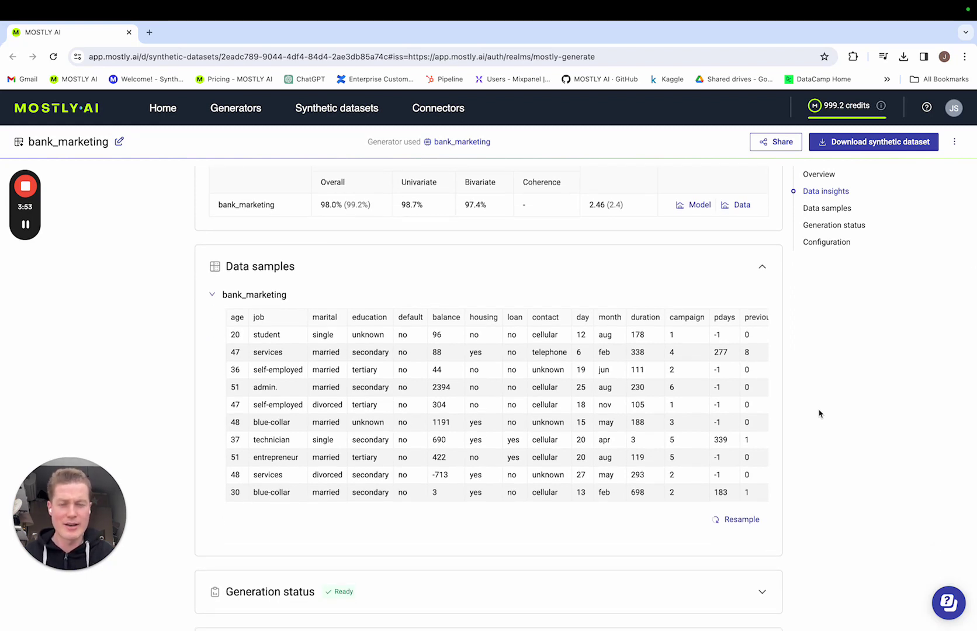
left_click(742, 520)
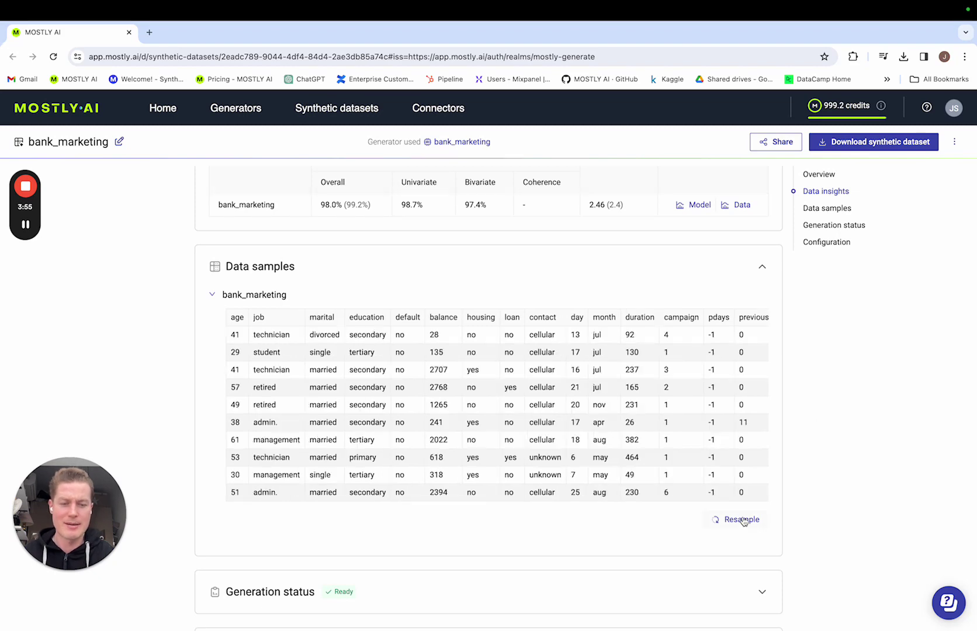
left_click(743, 520)
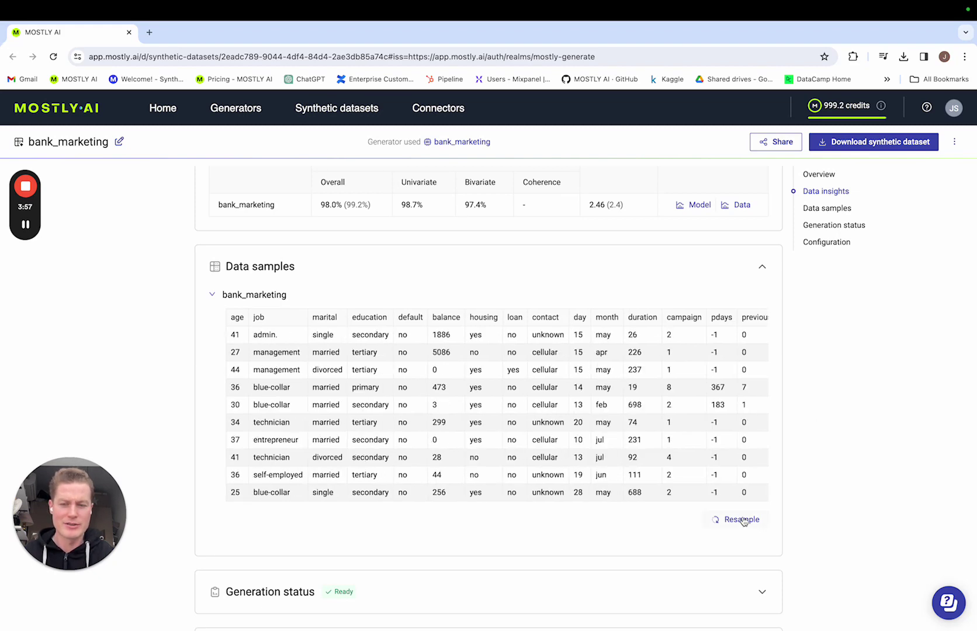
left_click(742, 519)
left_click(743, 519)
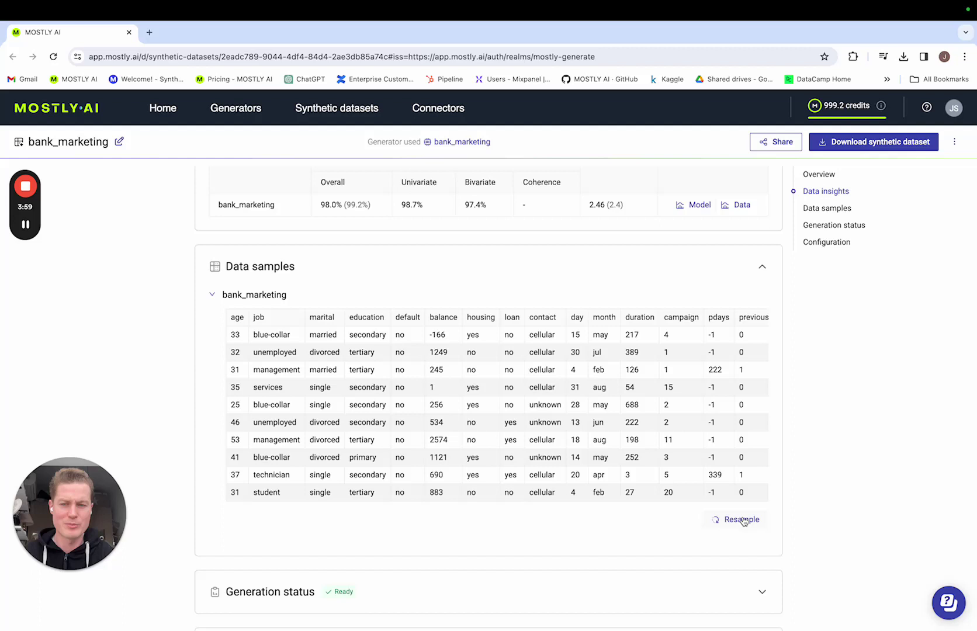
left_click(742, 519)
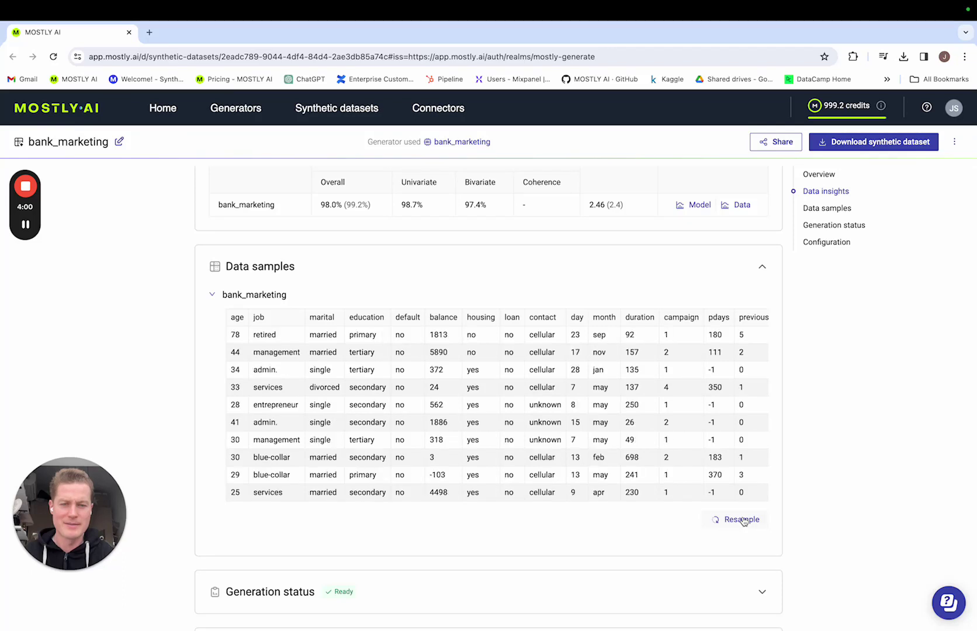
Show the CSV, PARQUET and XLSX download options for the synthetic dataset
left_click(890, 147)
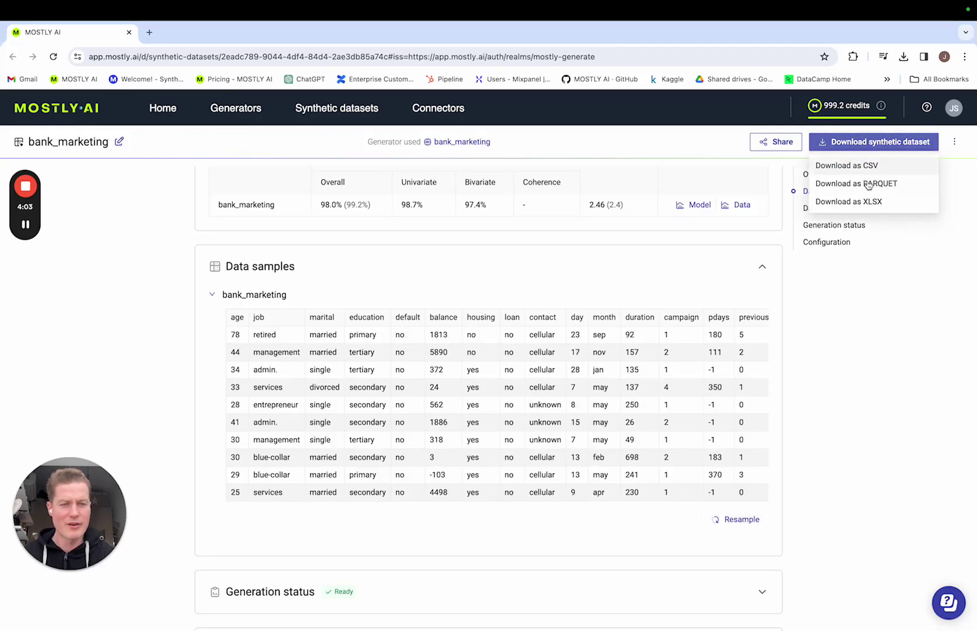